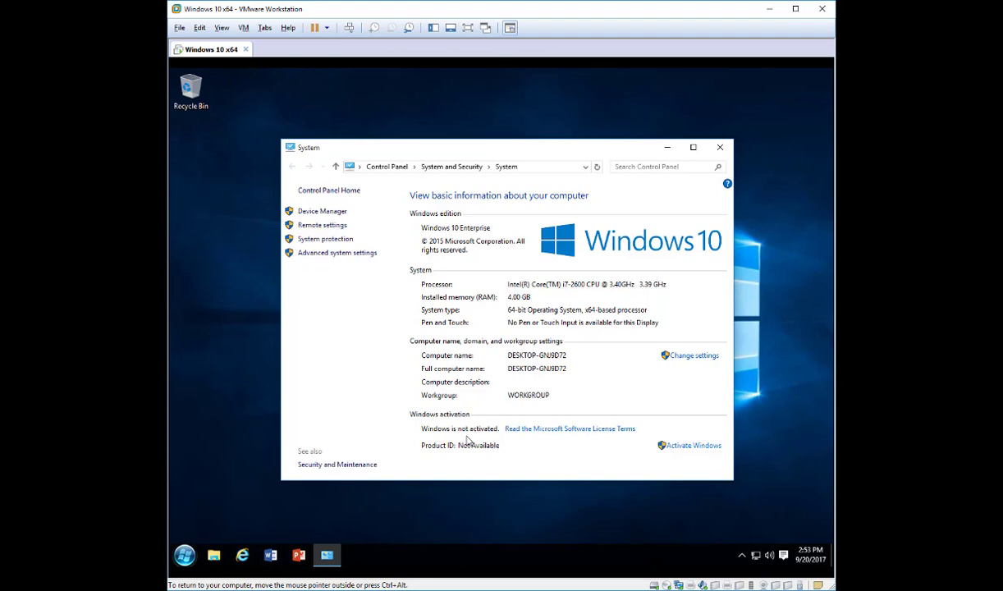
Close the system information window, create a blank Word document, and check the Office activation status in its account information
left_click(721, 148)
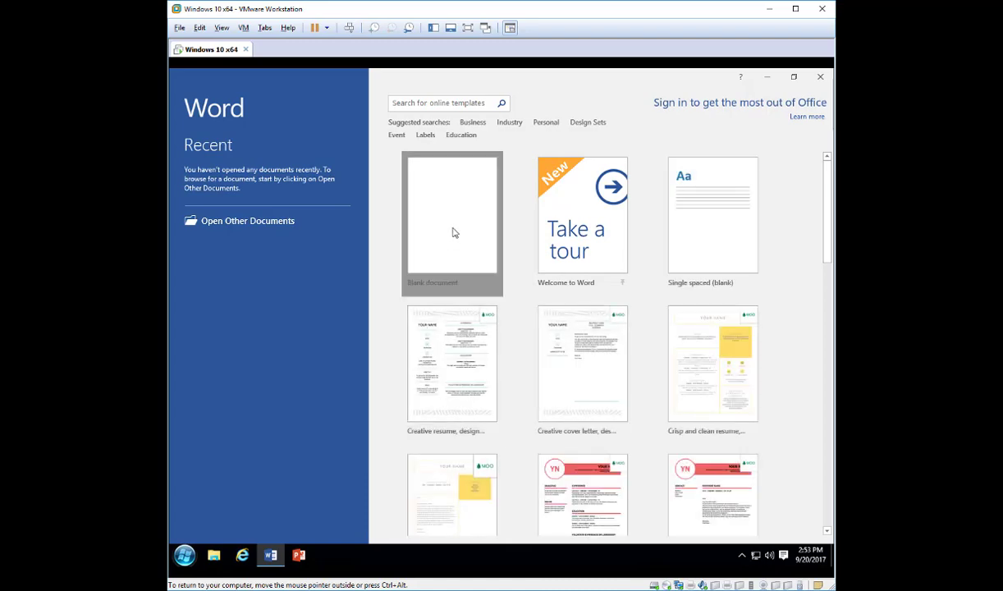
left_click(452, 233)
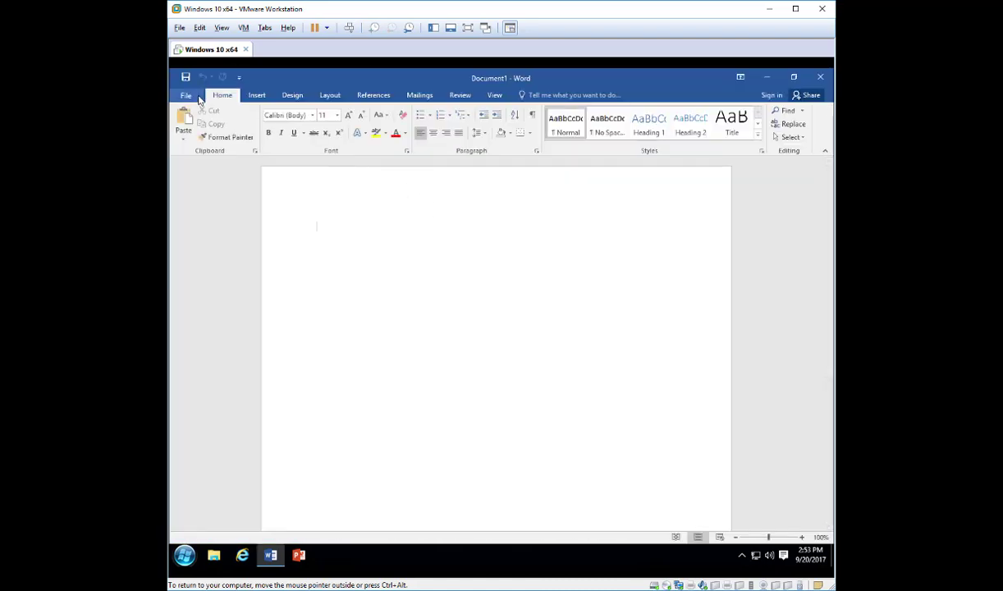
left_click(187, 96)
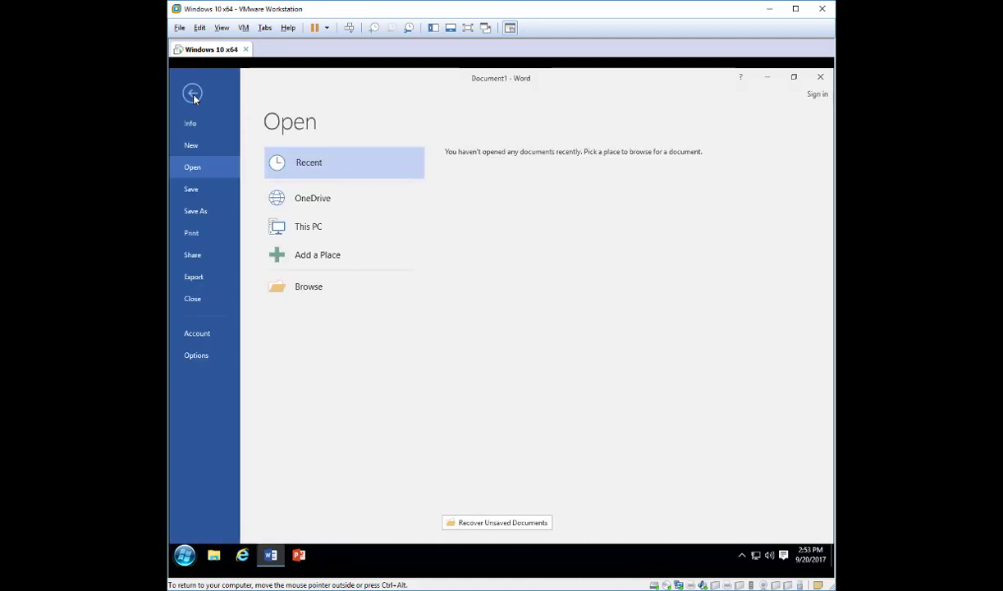
left_click(211, 340)
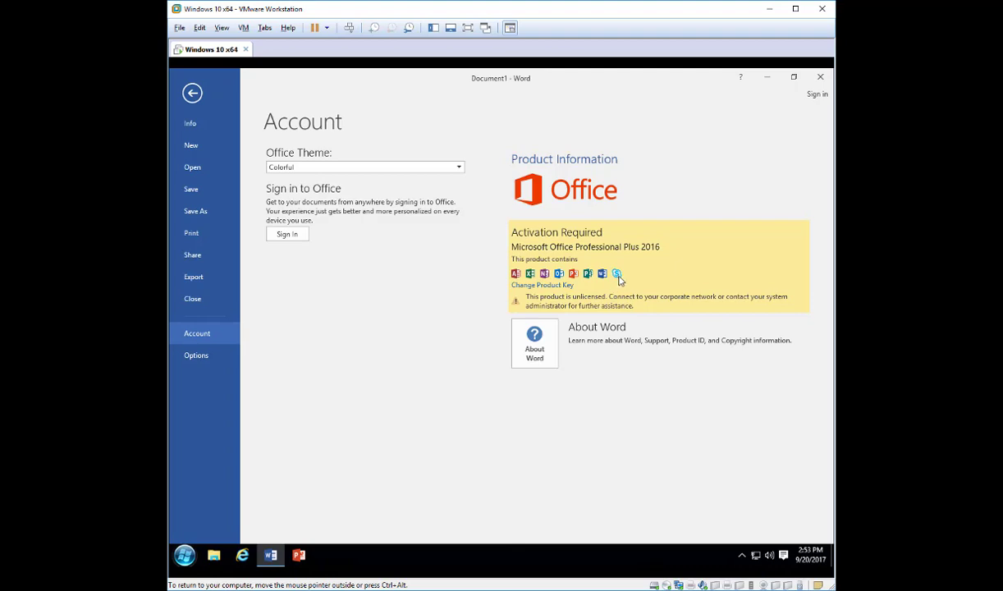
left_click(821, 77)
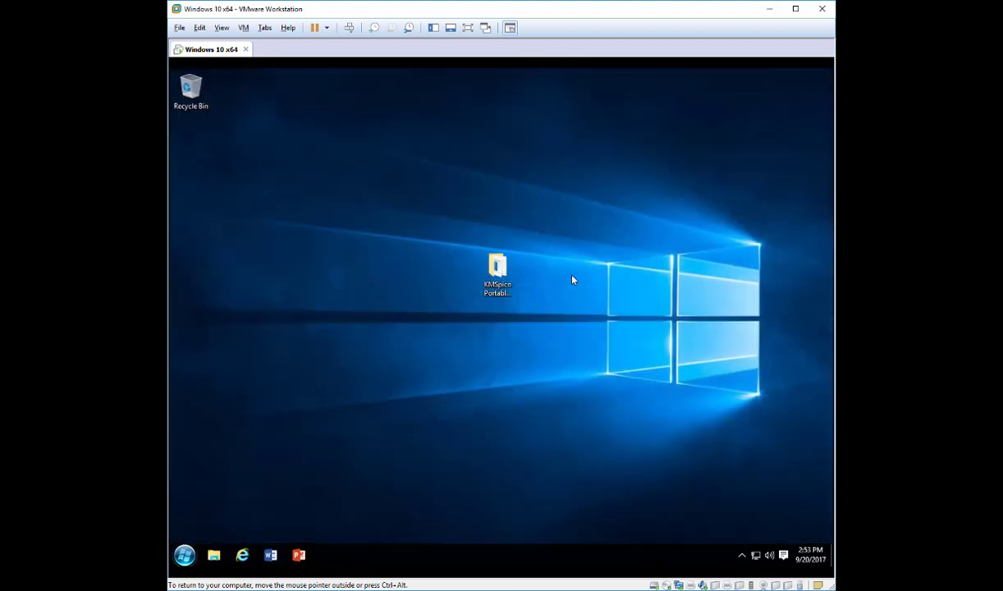
Open the KMSpico Portable v17.9 folder on the desktop and run AutoPico as administrator
left_click(506, 300)
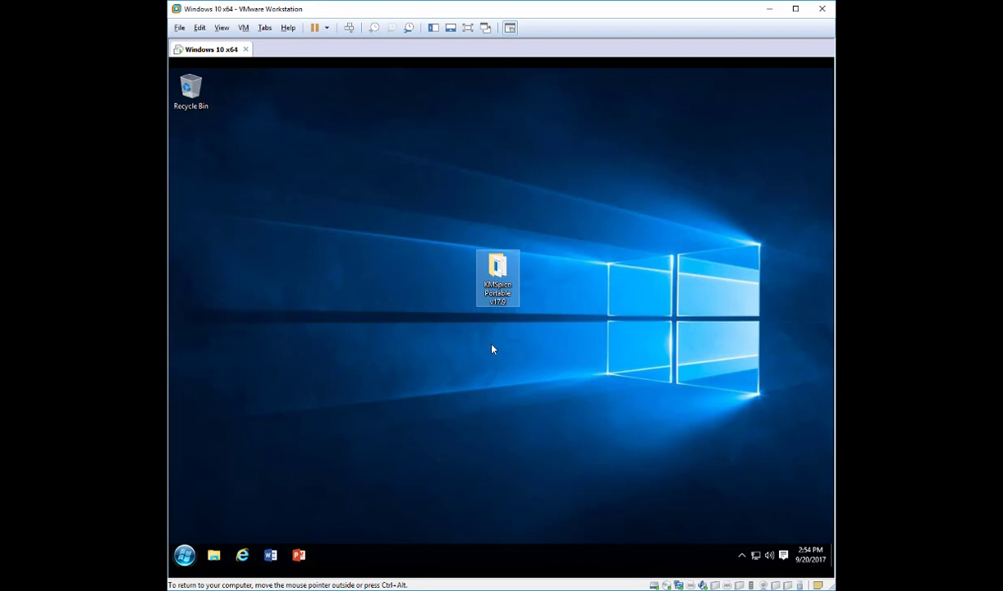
double_click(499, 283)
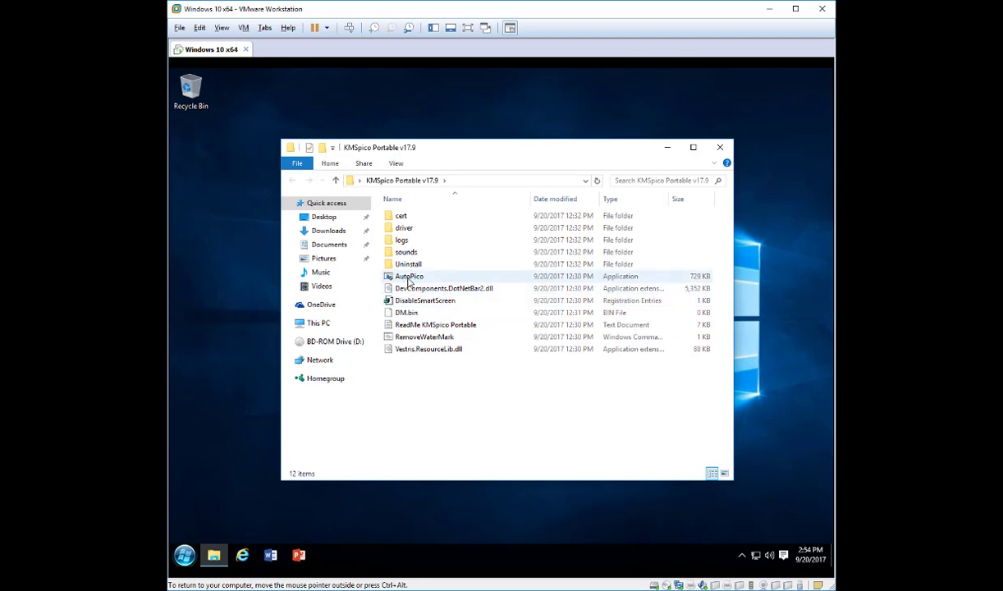
right_click(409, 279)
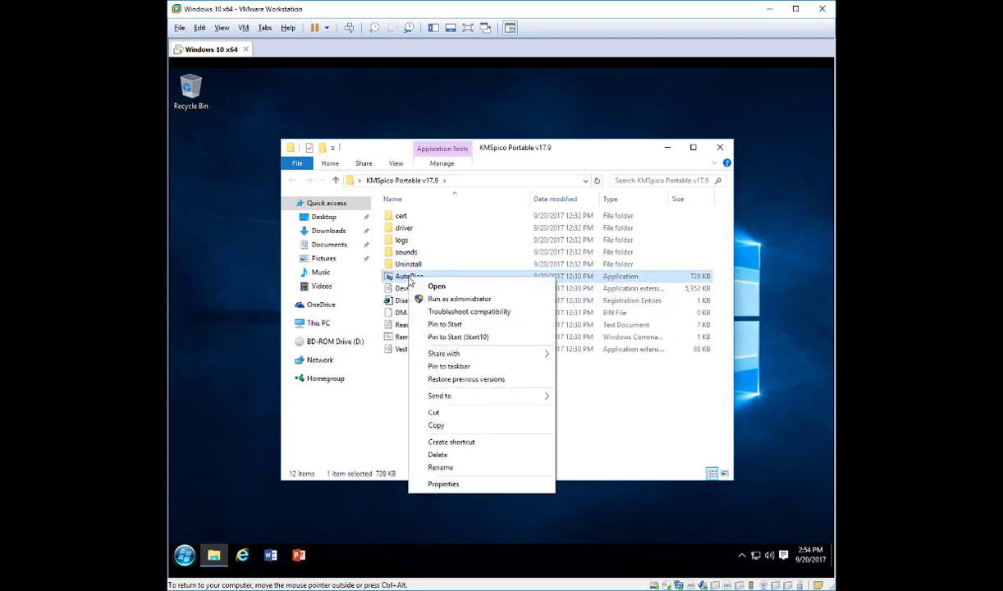
left_click(436, 303)
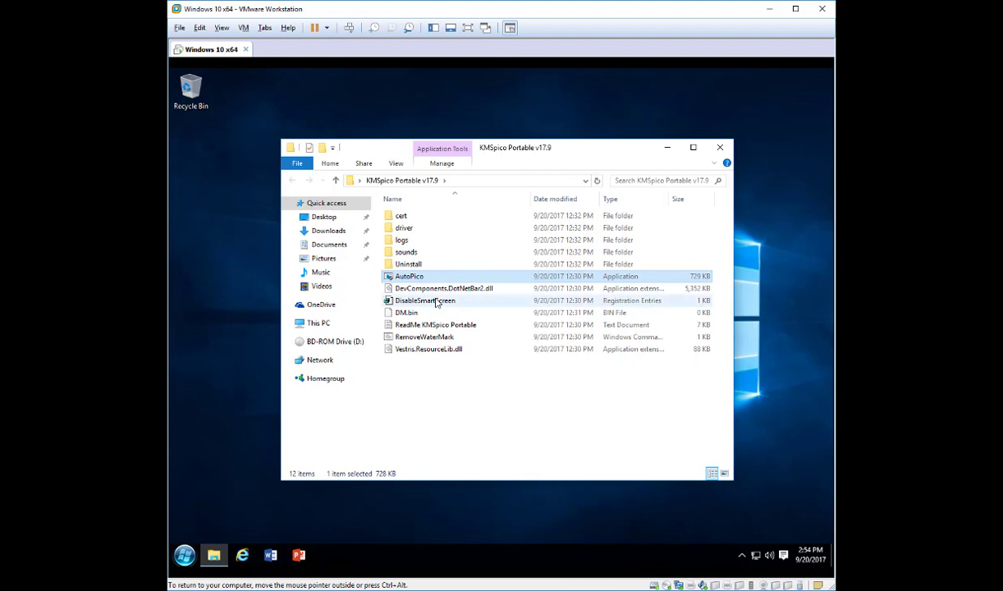
left_click(506, 404)
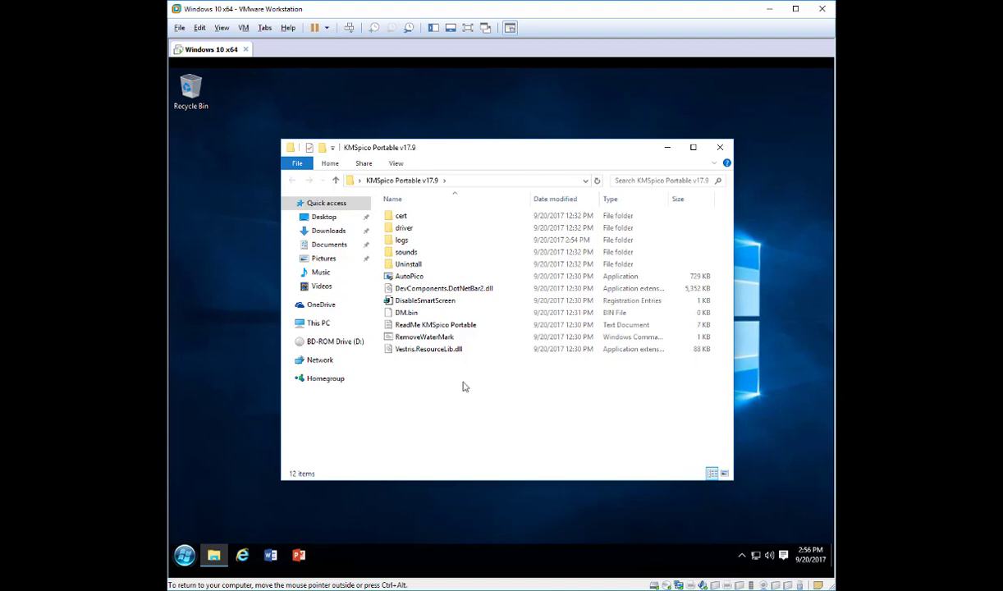
Run AutoPico as administrator a second time and close the KMSpico Portable v17.9 folder
right_click(415, 279)
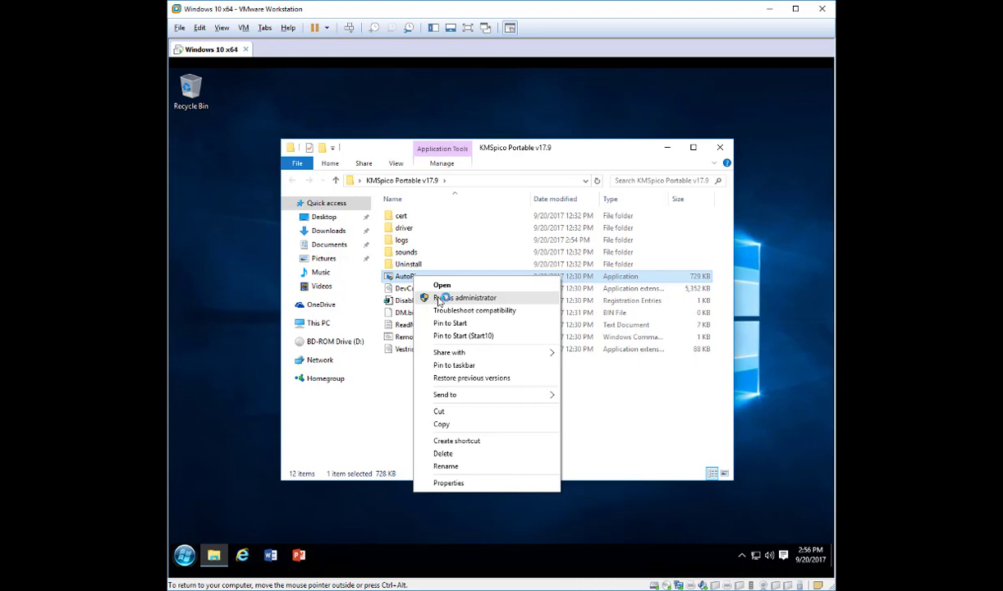
left_click(438, 299)
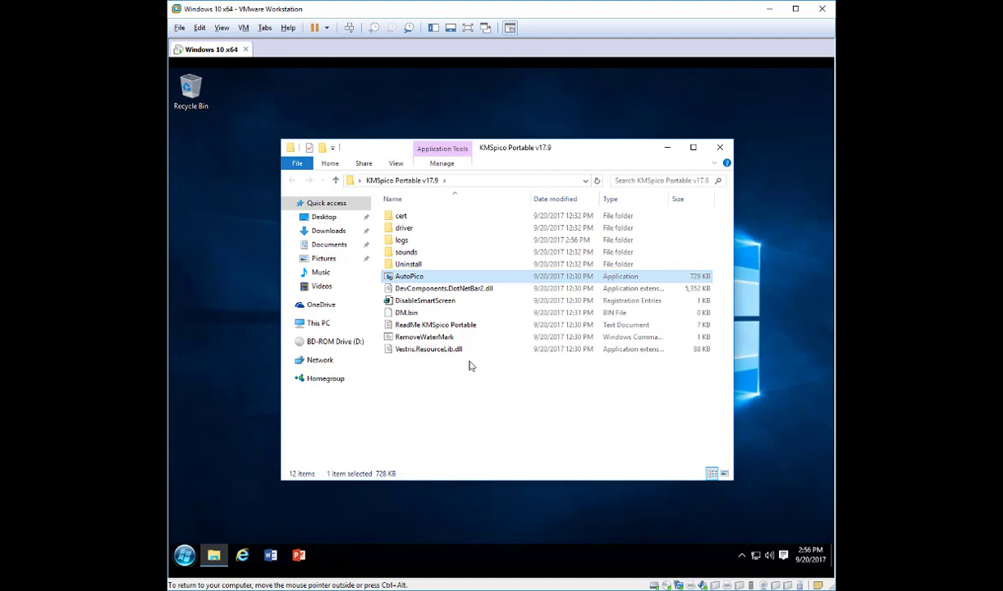
left_click(722, 149)
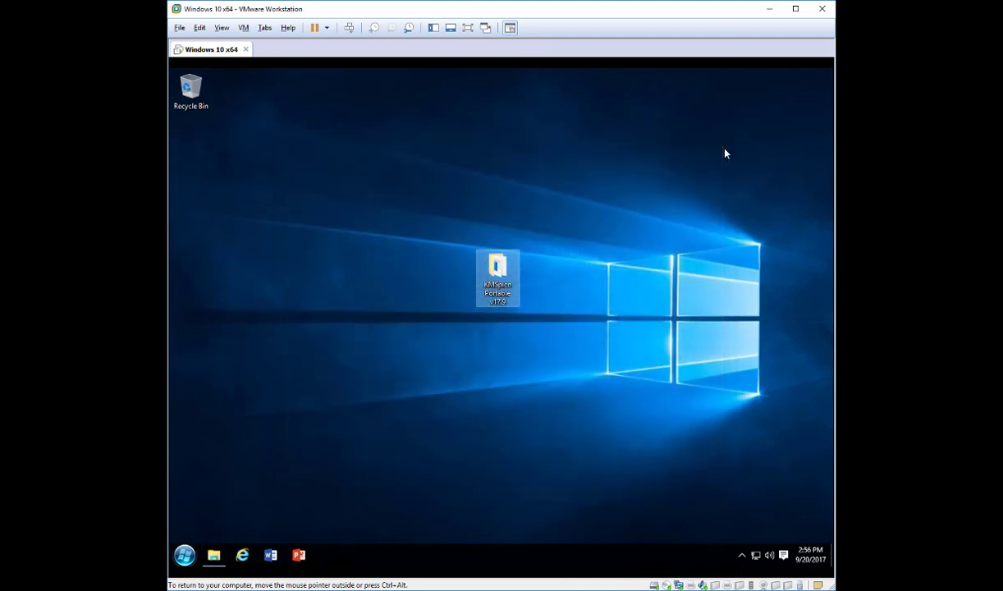
View the properties of This PC to check the Windows activation status, and close the window
left_click(185, 557)
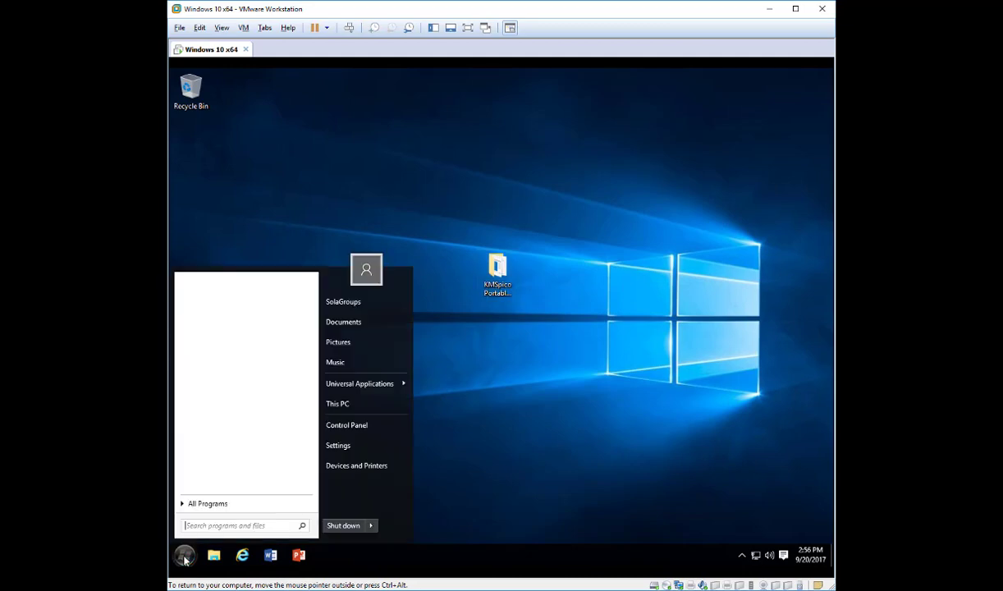
right_click(345, 413)
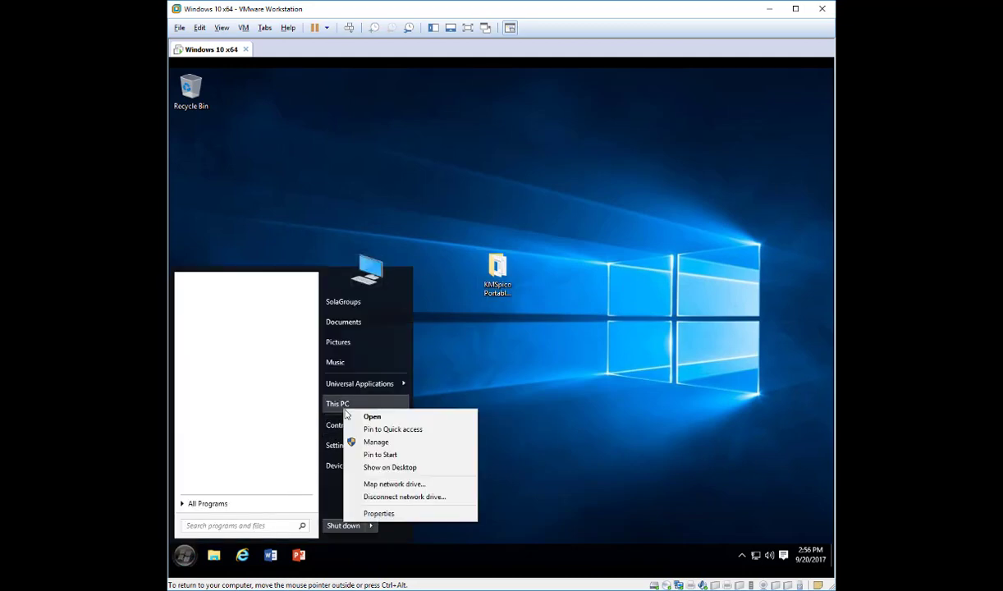
left_click(379, 513)
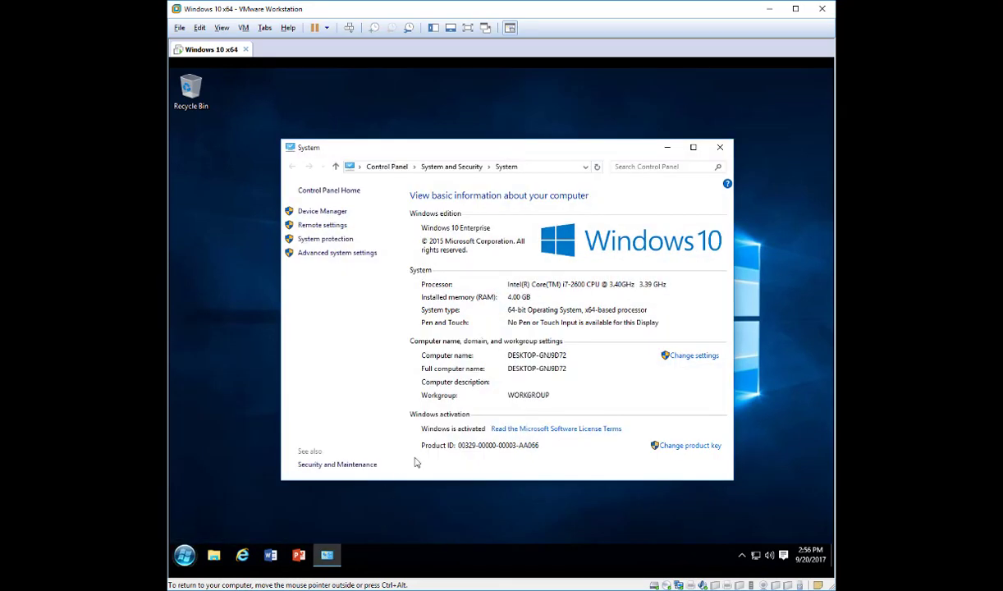
left_click(718, 148)
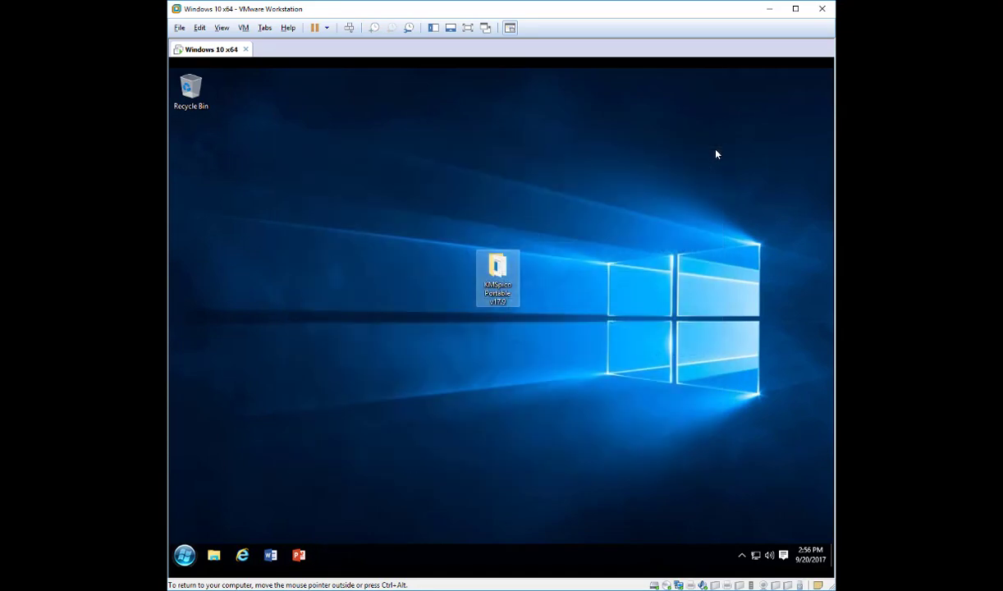
Start Word with a blank document, check the product activation status in its account information, and close Word
left_click(271, 555)
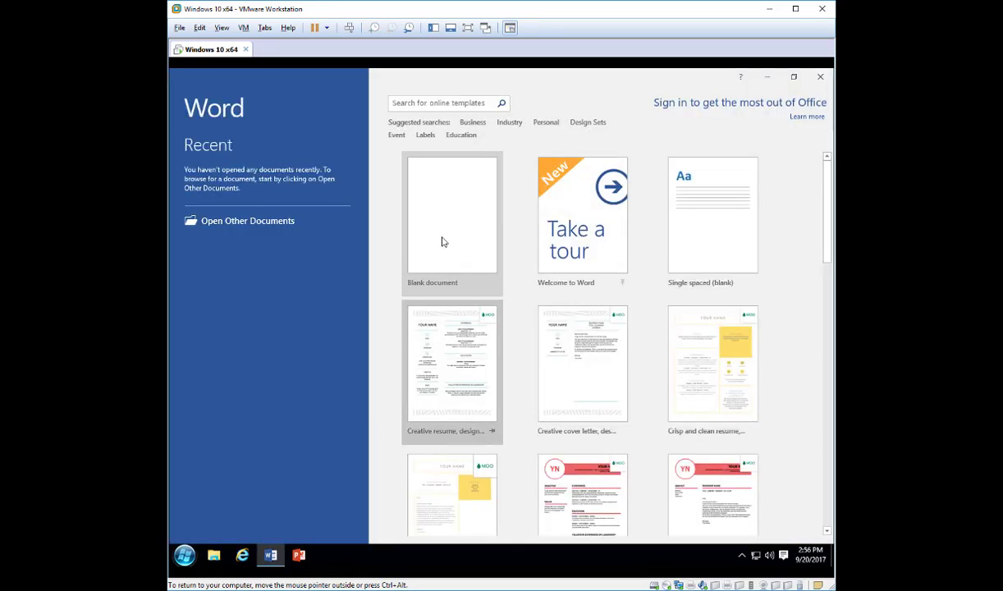
left_click(450, 190)
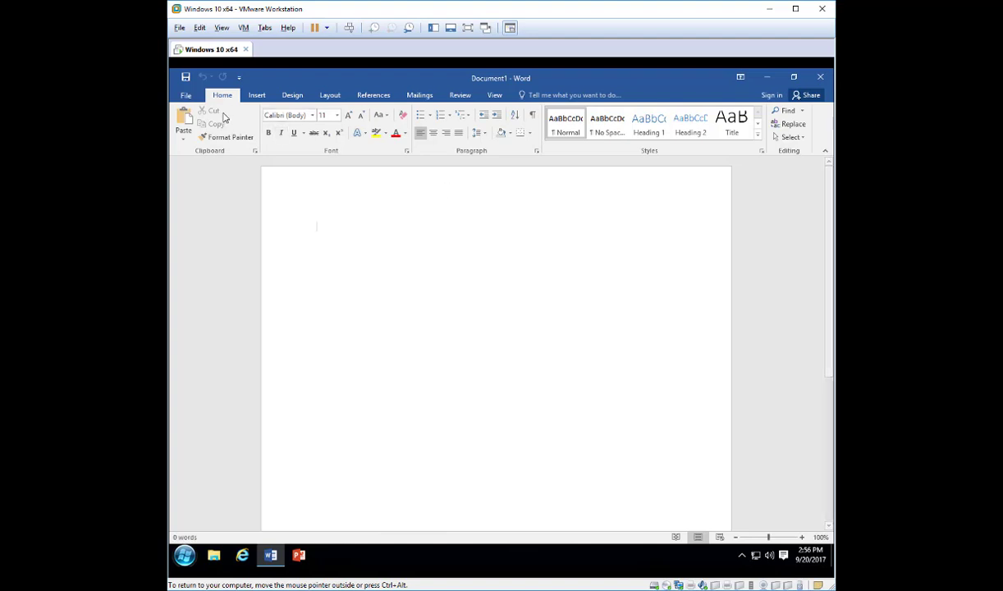
left_click(188, 100)
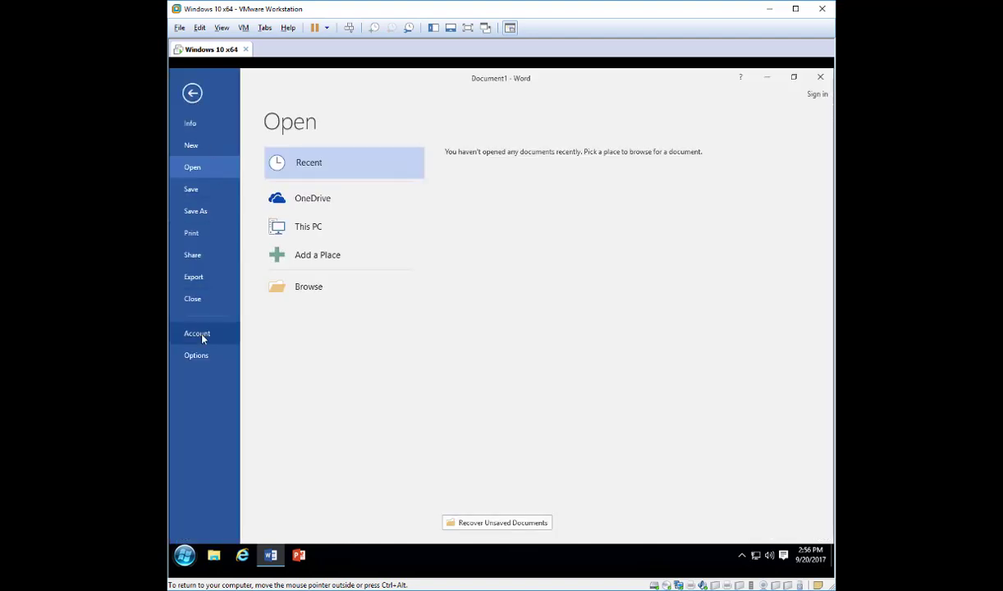
left_click(201, 335)
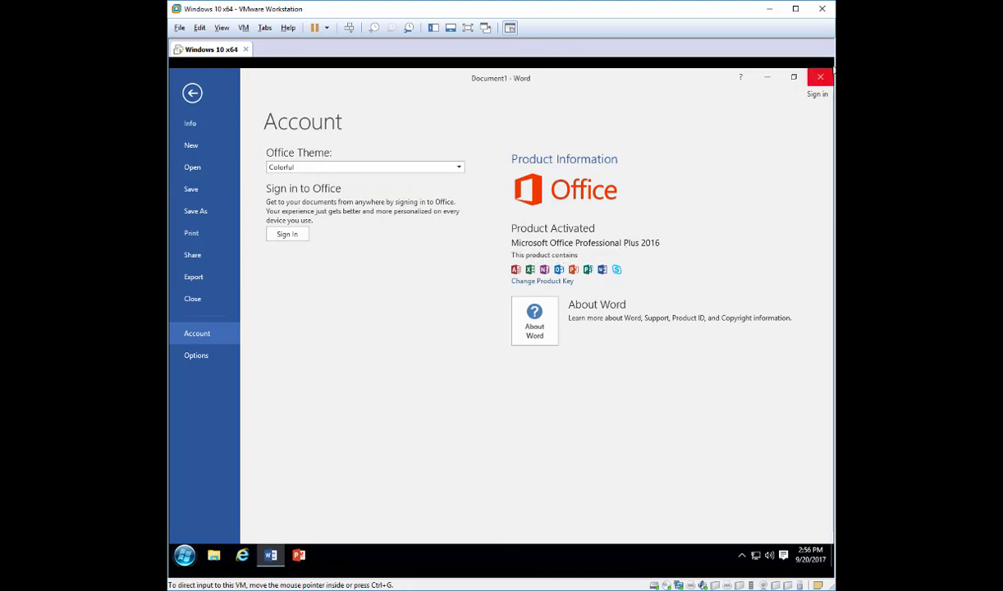
left_click(819, 77)
Start PowerPoint with an Ion Boardroom presentation, check the product activation status in its account information, and close PowerPoint
left_click(335, 460)
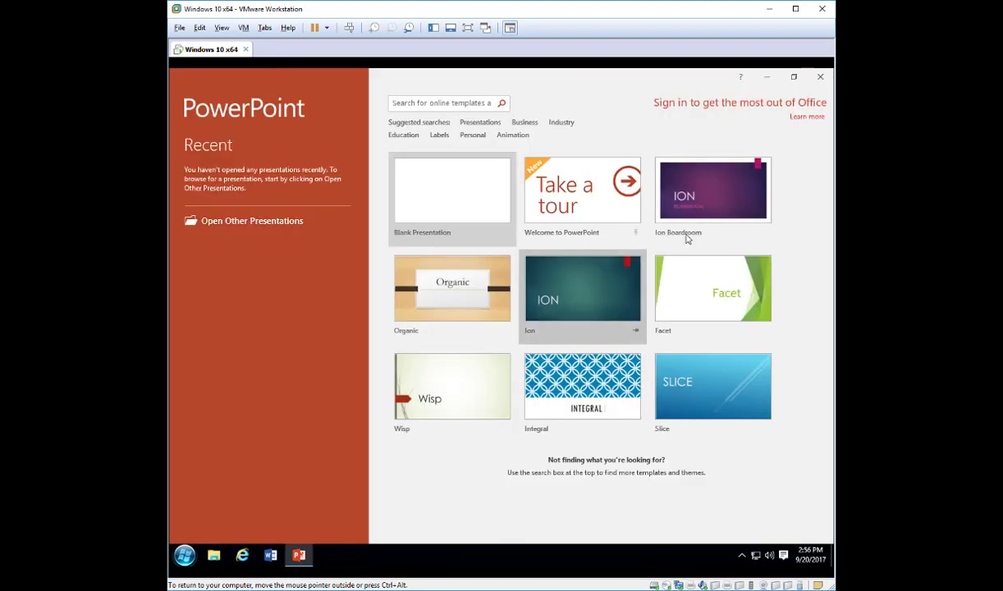
left_click(723, 174)
left_click(609, 379)
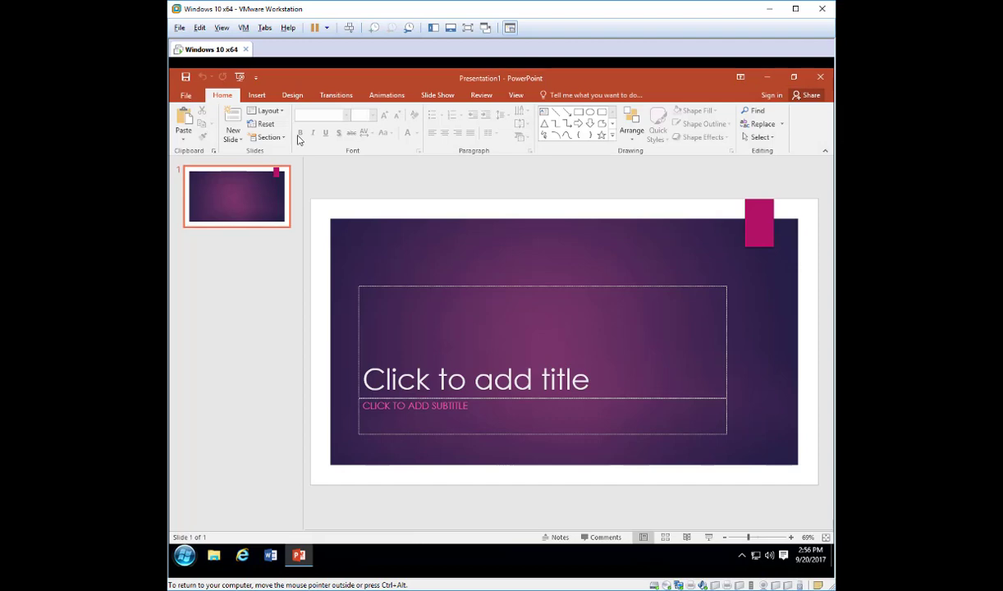
left_click(187, 96)
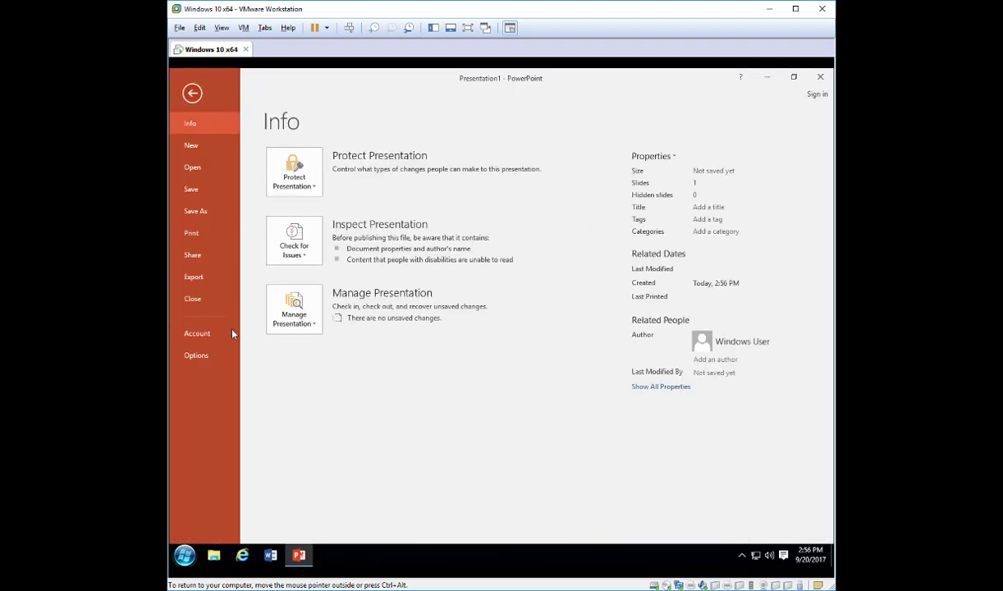
left_click(201, 334)
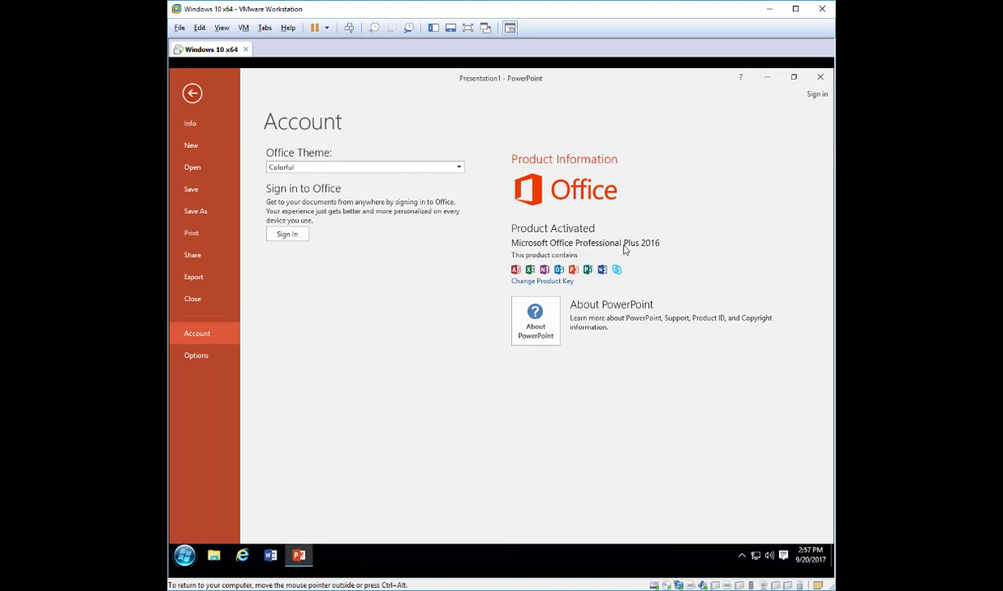
left_click(821, 76)
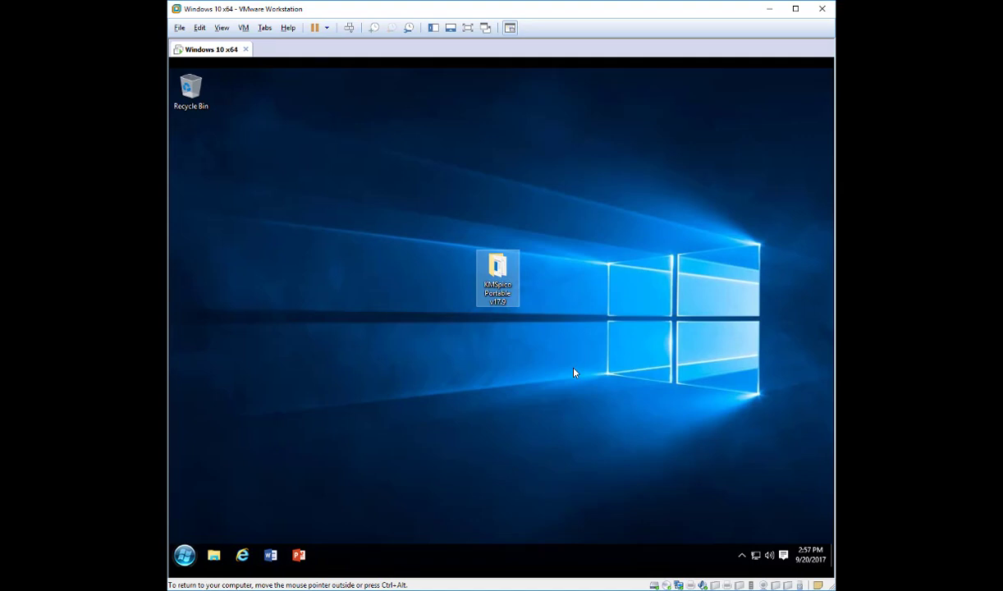
double_click(503, 271)
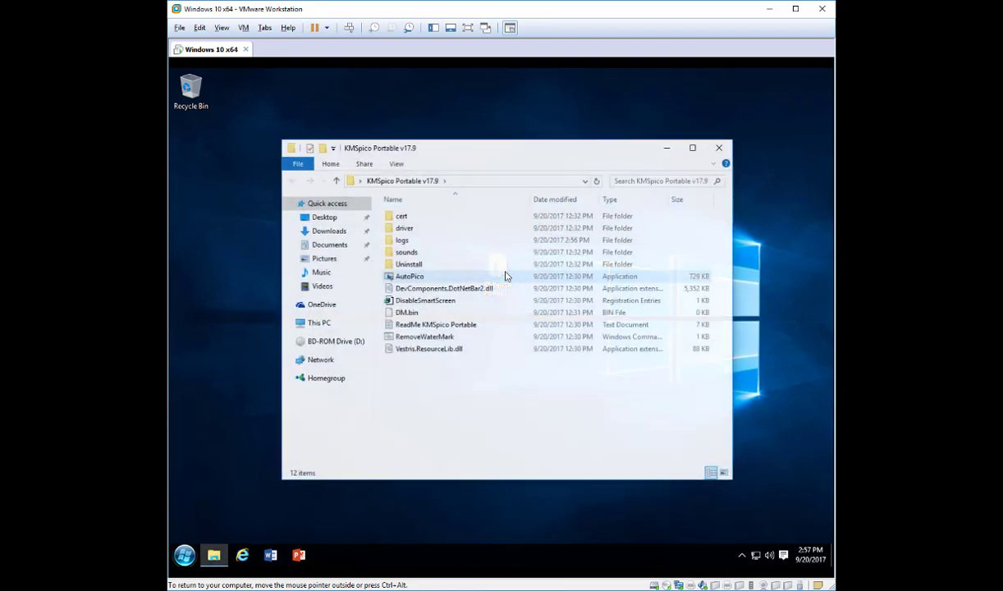
right_click(418, 278)
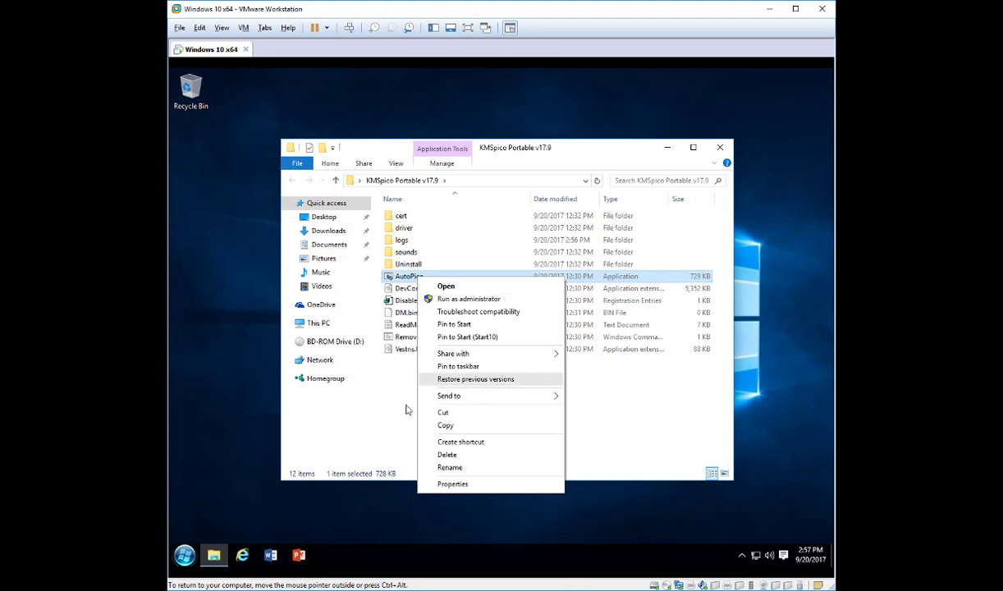
left_click(389, 389)
left_click(722, 148)
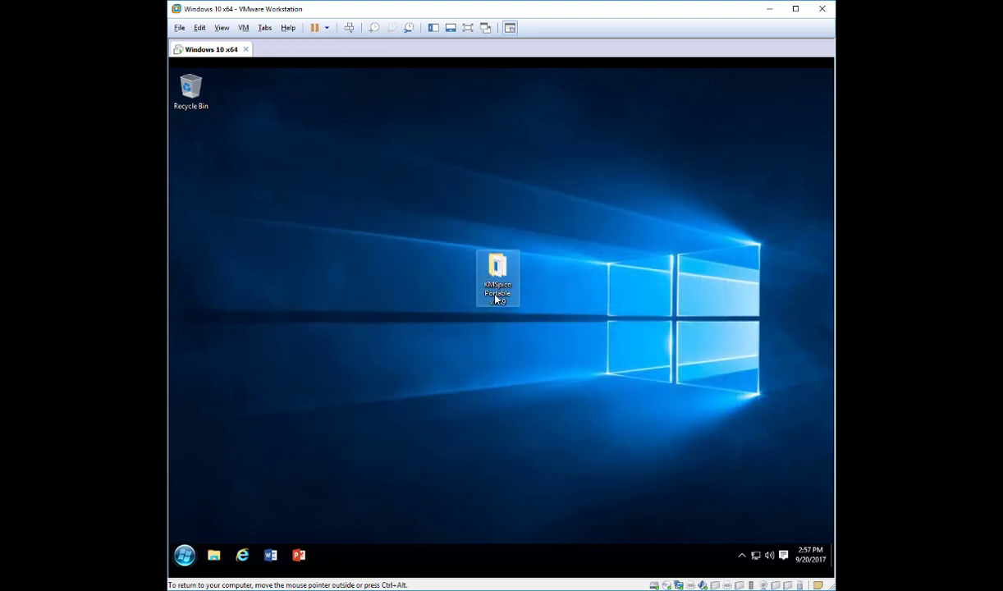